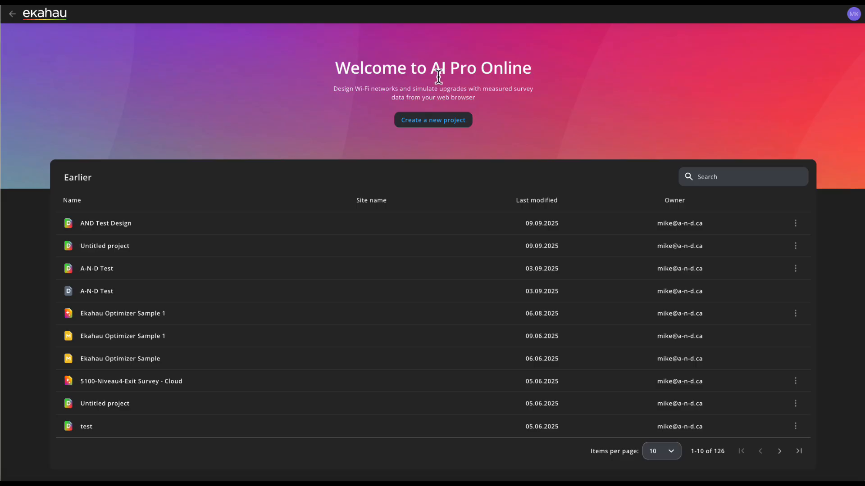
# Create a from-scratch project named "AND Design Test" with the regulatory domain Canada and continue to the floor plan import
pyautogui.click(430, 124)
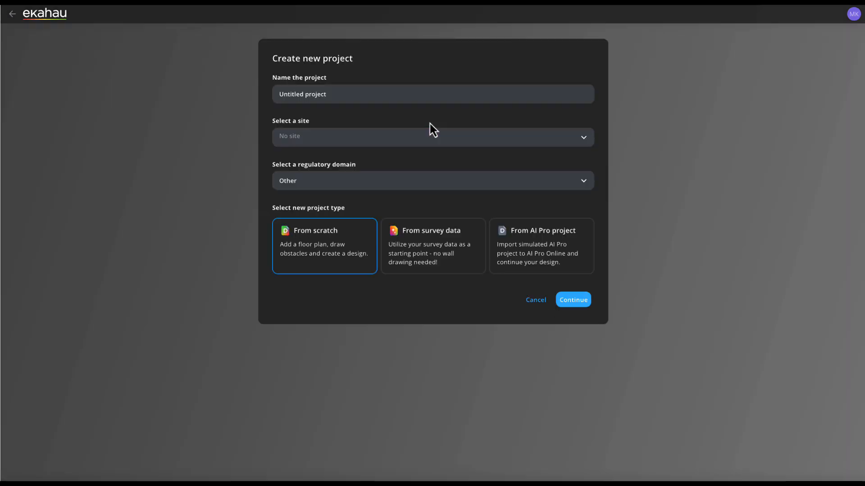
pyautogui.click(412, 92)
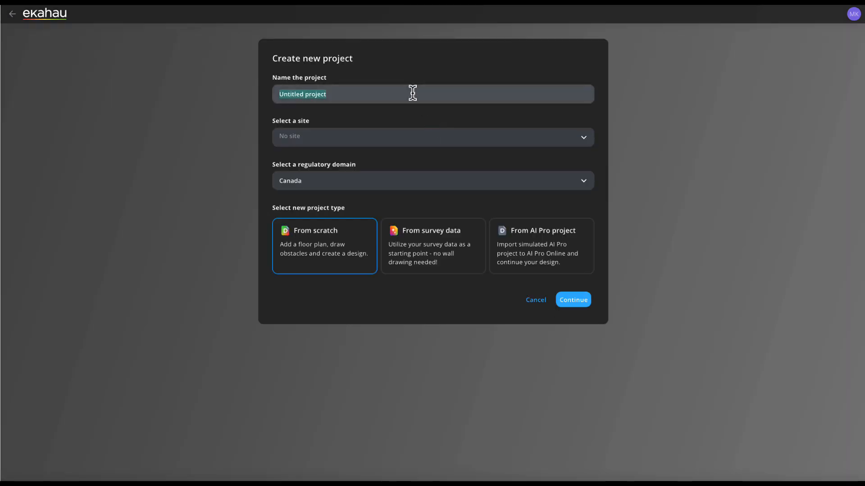
pyautogui.write('AND Design Test')
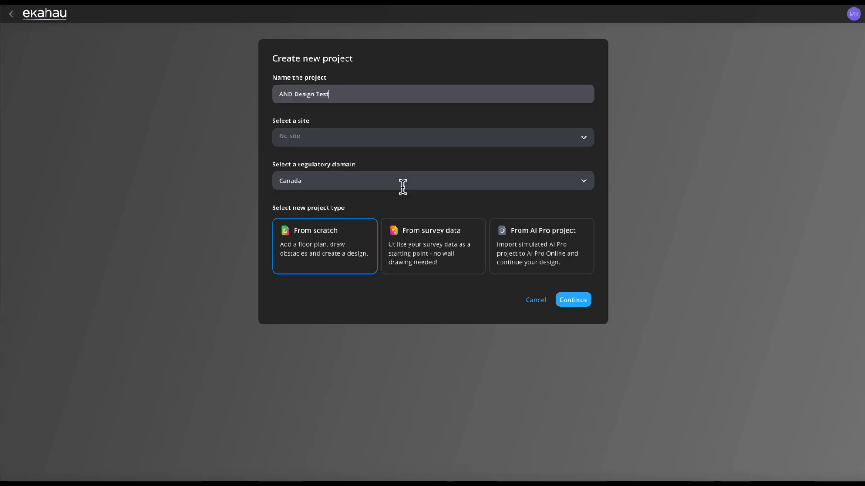
pyautogui.click(418, 181)
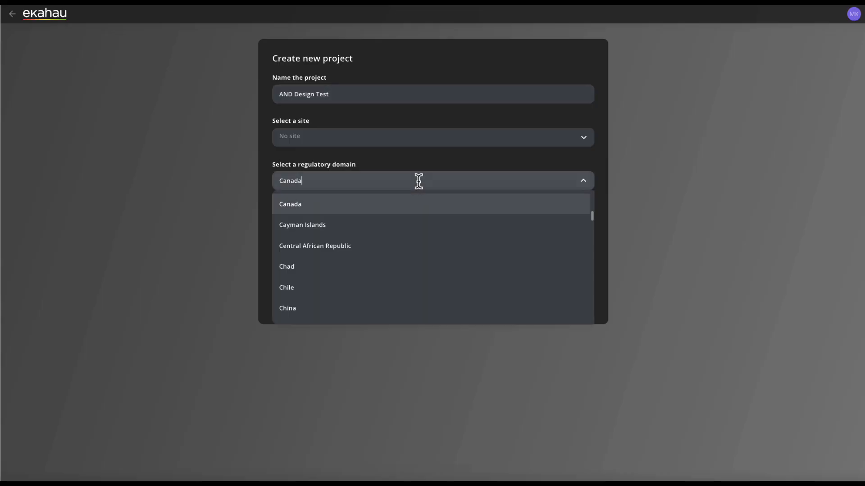
pyautogui.click(541, 184)
pyautogui.click(261, 195)
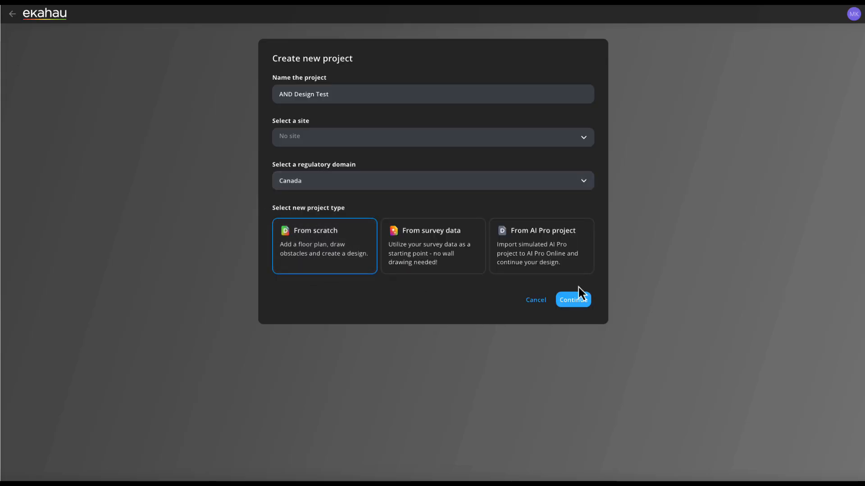
pyautogui.click(566, 301)
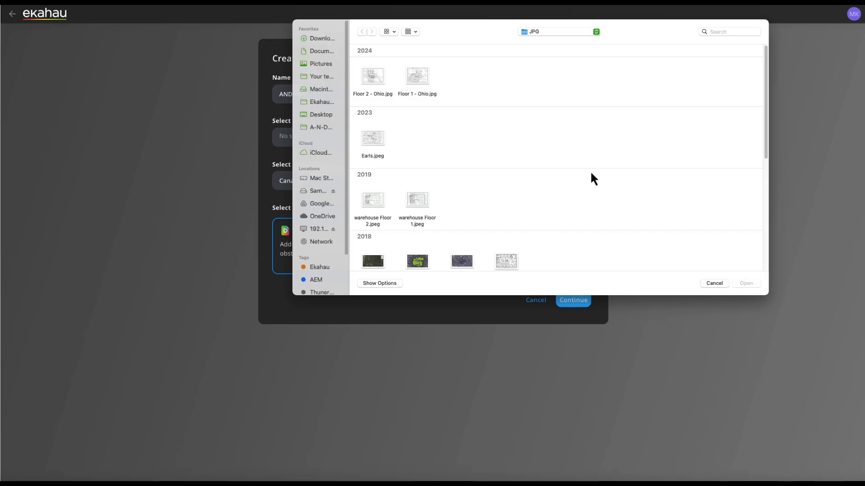
# Import the dental office floor plan image from the JPG folder and accept it in full color without image edits
pyautogui.click(508, 270)
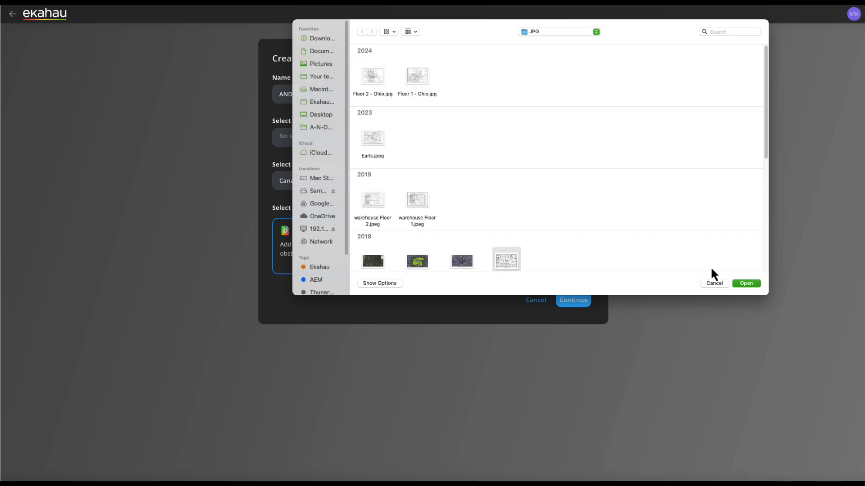
pyautogui.click(745, 283)
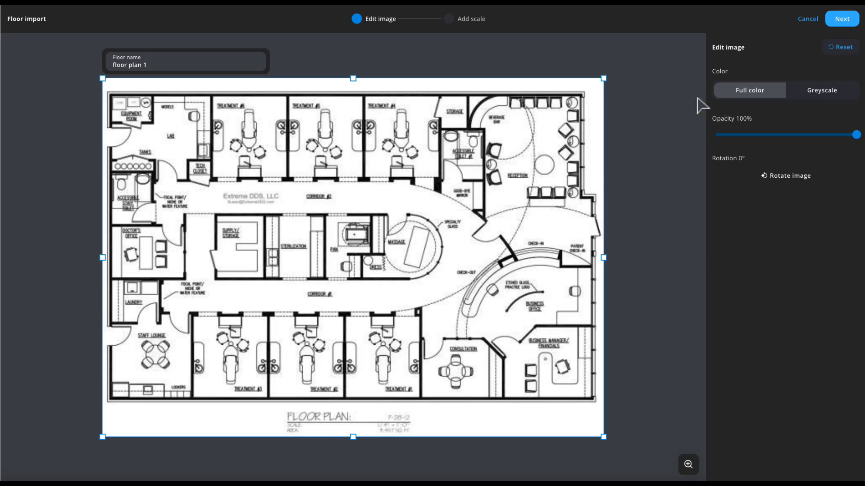
pyautogui.click(841, 19)
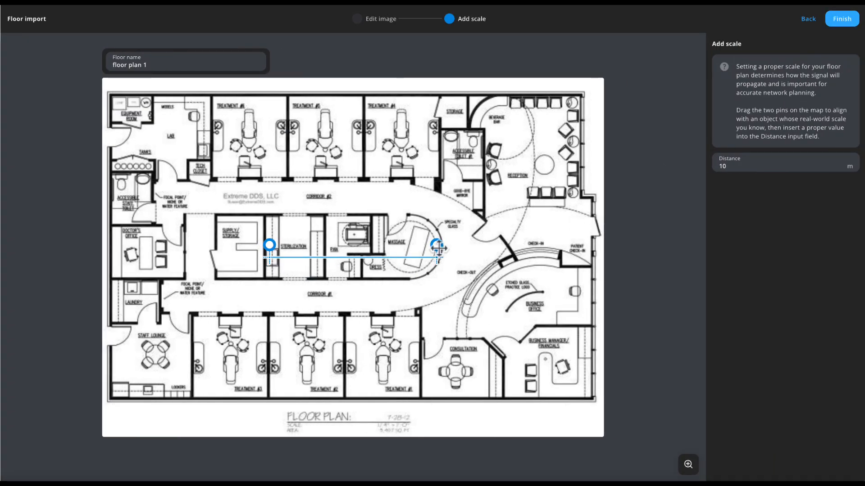
# Scale the floor plan by spanning the building's full width with the scale pins, set the distance to 29 m, and finish
pyautogui.moveTo(438, 248); pyautogui.dragTo(594, 245)
pyautogui.moveTo(273, 245); pyautogui.dragTo(109, 243)
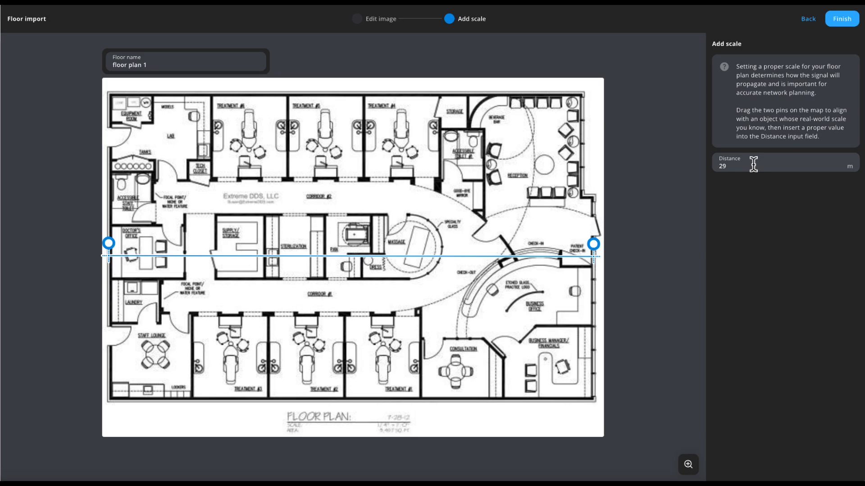
pyautogui.click(840, 18)
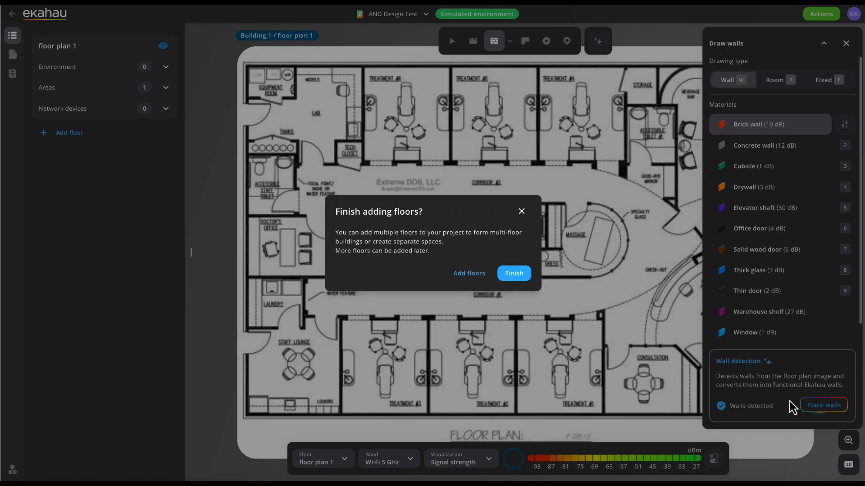
# Finish adding floors and place the automatically detected walls on the floor plan
pyautogui.click(828, 413)
pyautogui.click(824, 408)
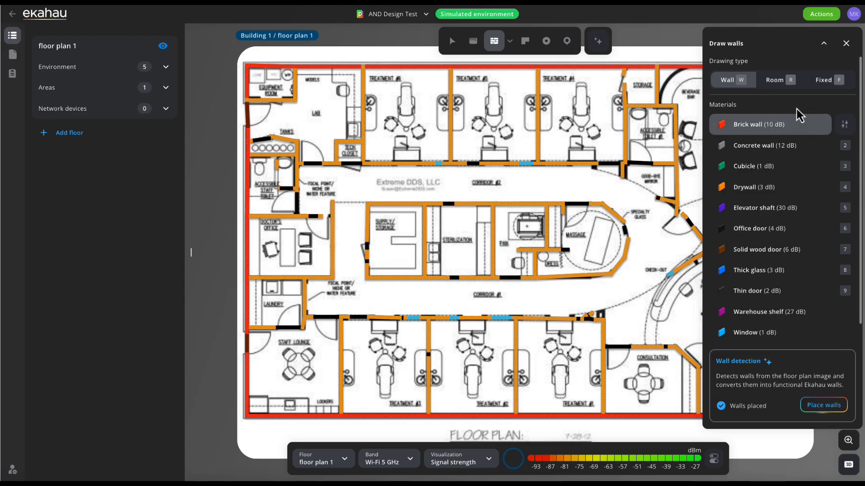
pyautogui.click(846, 44)
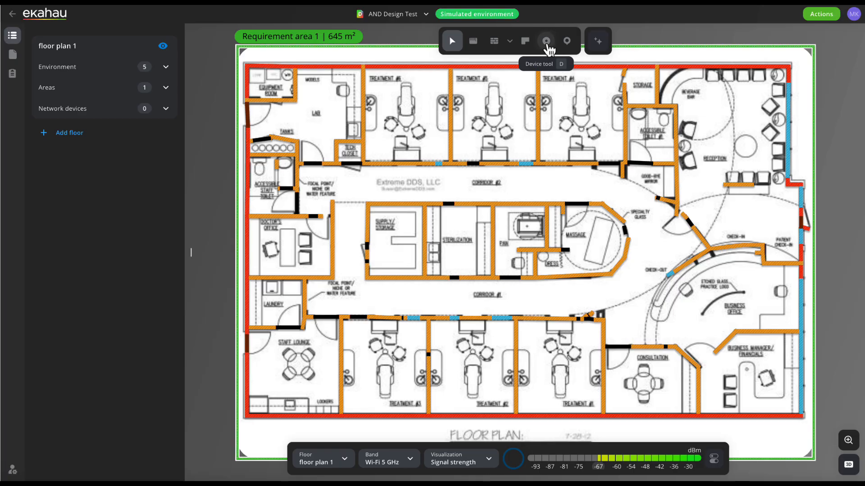
# Place all access points recommended by assisted planning, using the Generic vendor and the Wi-Fi 7 Tri-Band Radio model
pyautogui.click(547, 42)
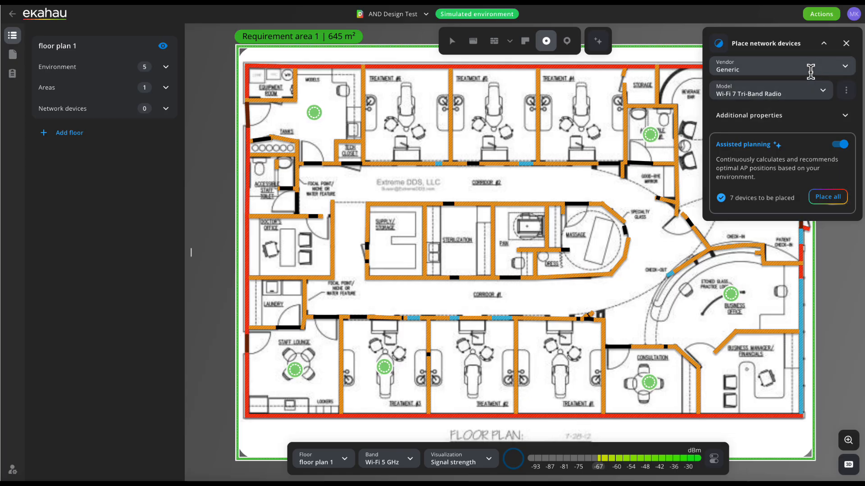
pyautogui.click(850, 70)
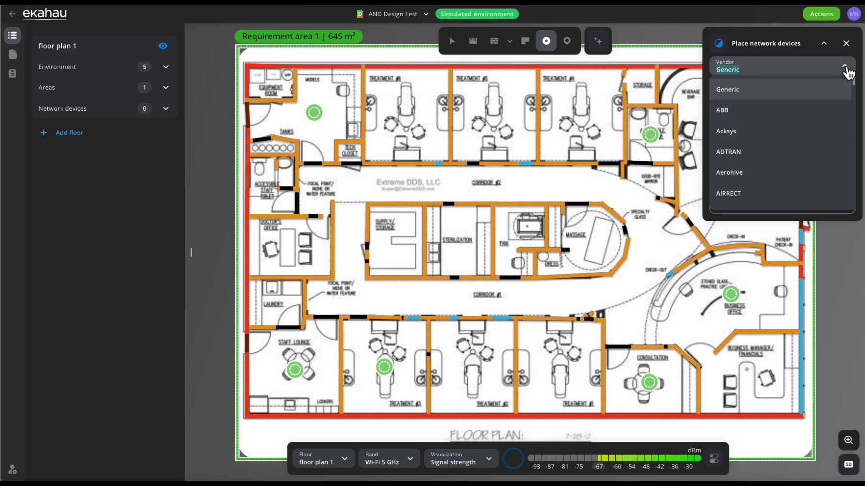
pyautogui.click(849, 71)
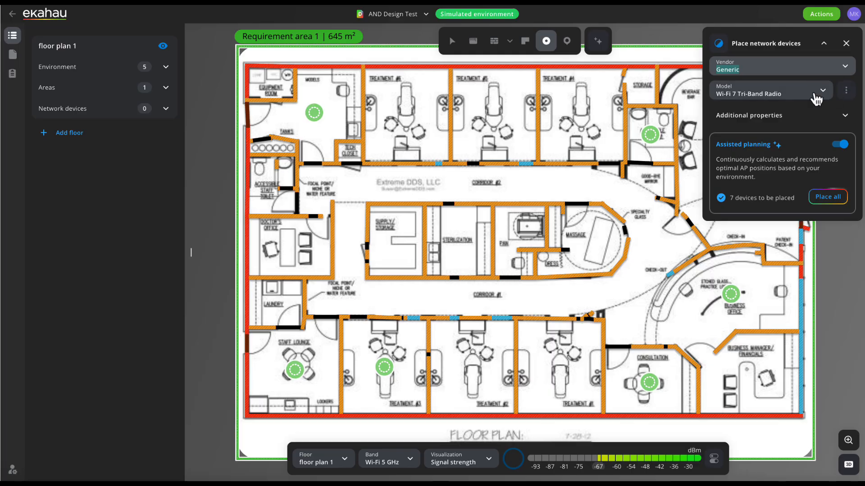
pyautogui.click(827, 94)
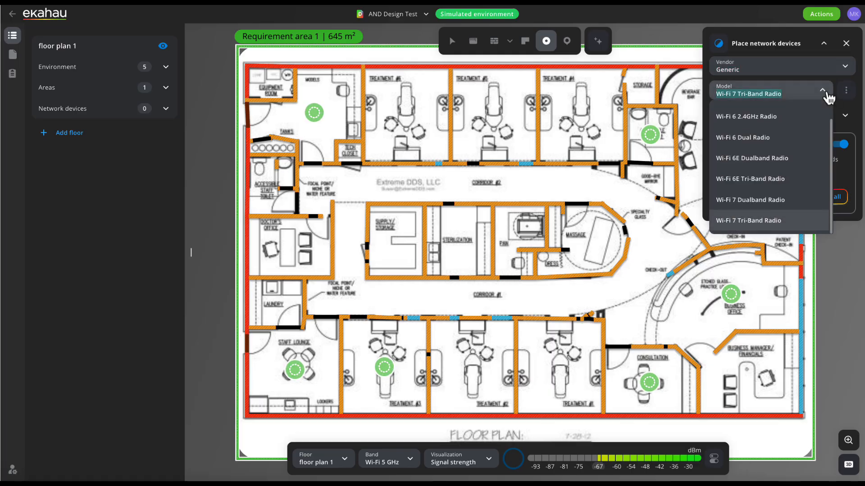
pyautogui.click(826, 93)
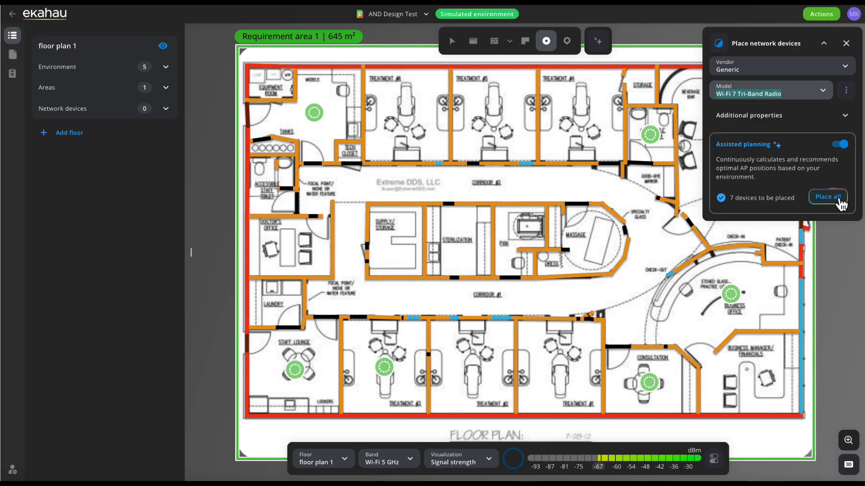
pyautogui.click(840, 203)
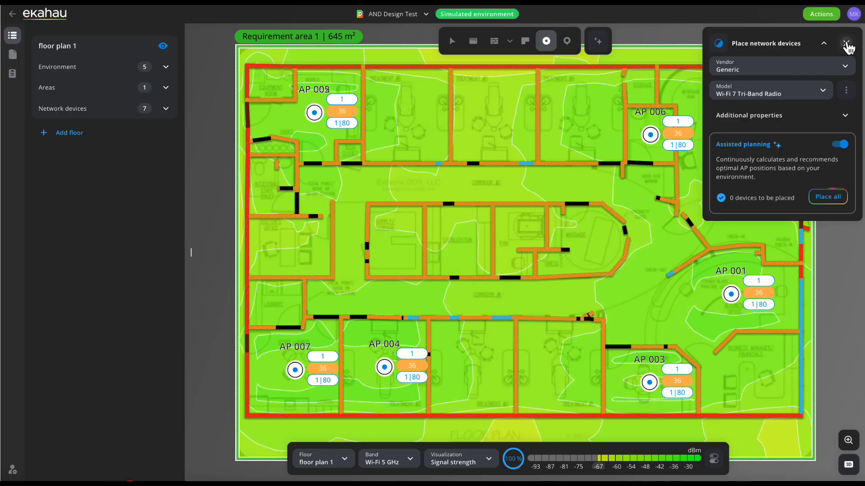
pyautogui.click(846, 43)
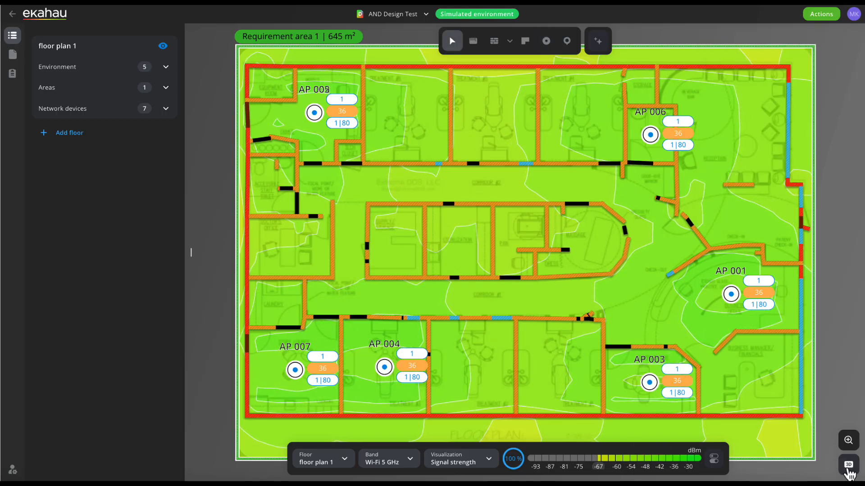
# Show the floor in 3D and review the heatmap display mode and layers in the view settings
pyautogui.click(848, 467)
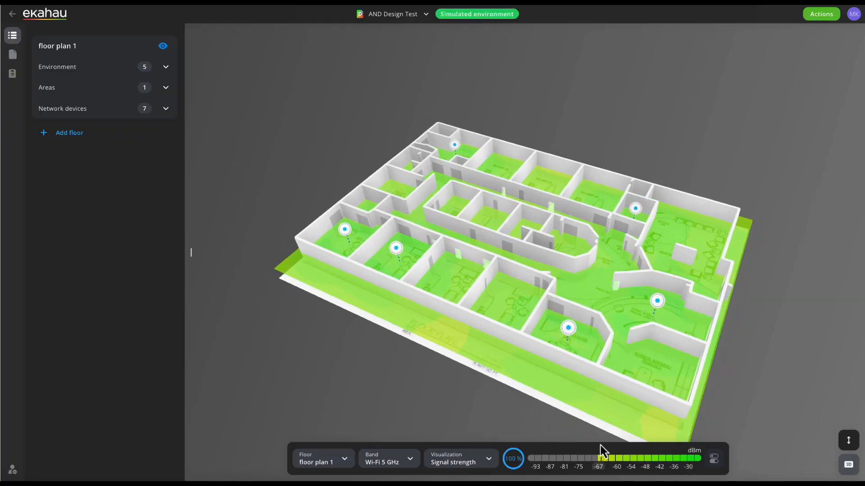
pyautogui.click(712, 463)
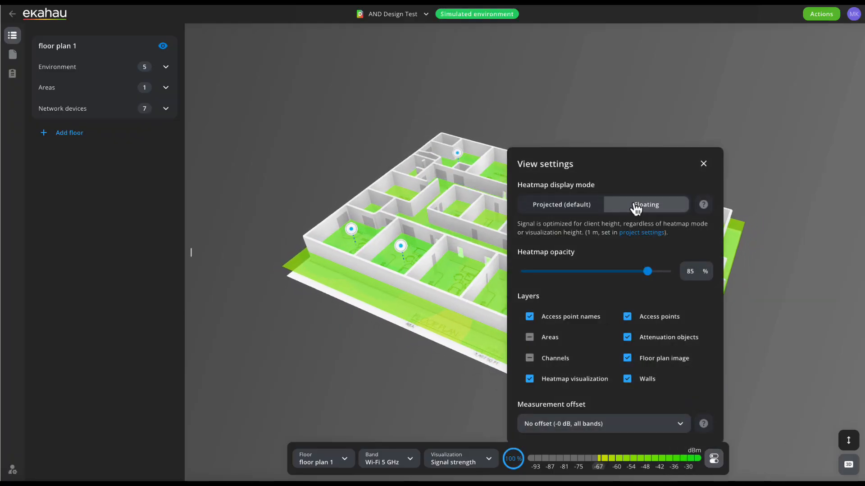
pyautogui.click(703, 164)
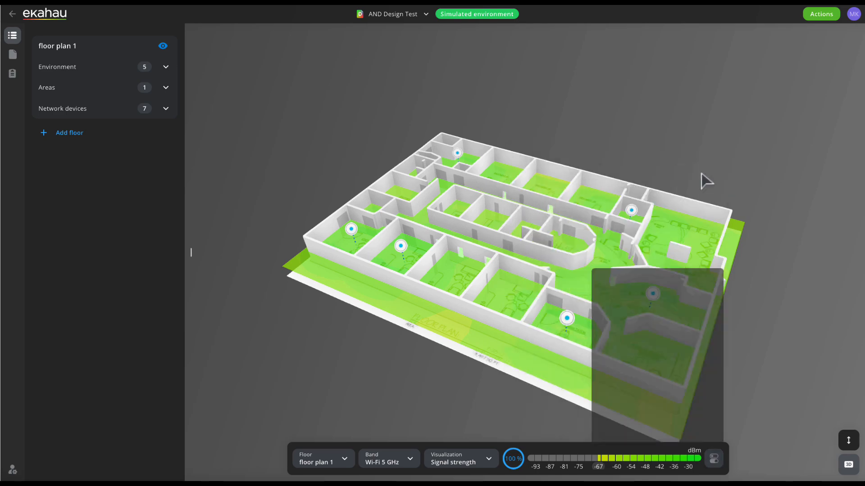
# Raise the visualization height to 2 m to inspect the heatmap in 3D, and return to the 2D floor plan
pyautogui.click(845, 444)
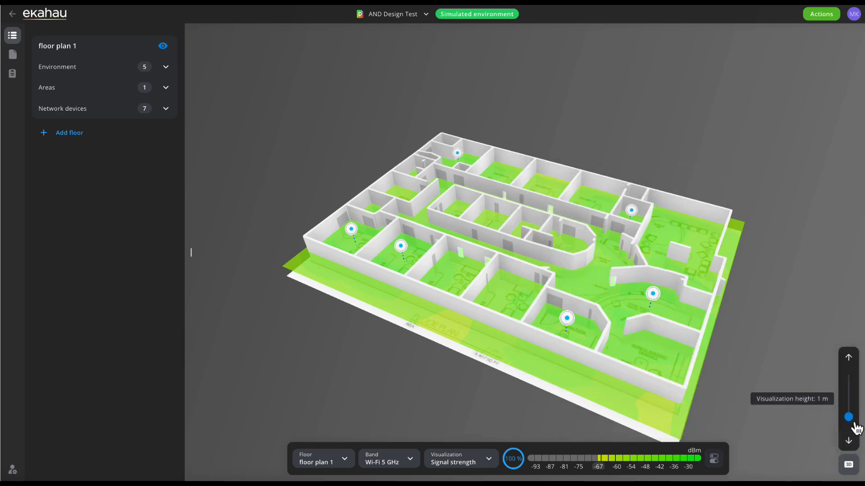
pyautogui.moveTo(851, 418); pyautogui.dragTo(851, 412)
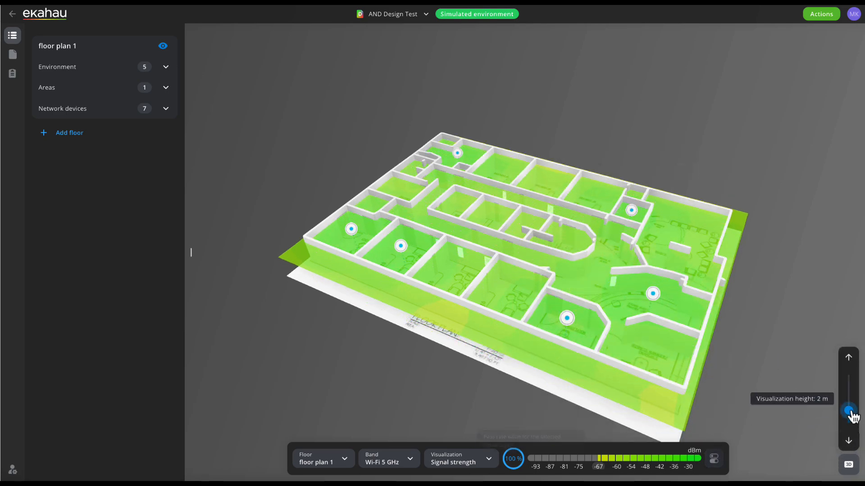
pyautogui.moveTo(720, 399); pyautogui.dragTo(709, 370)
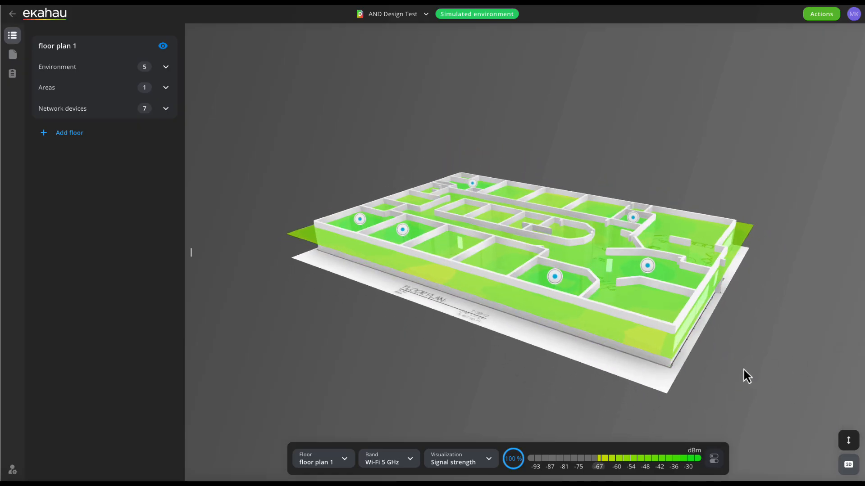
pyautogui.click(847, 468)
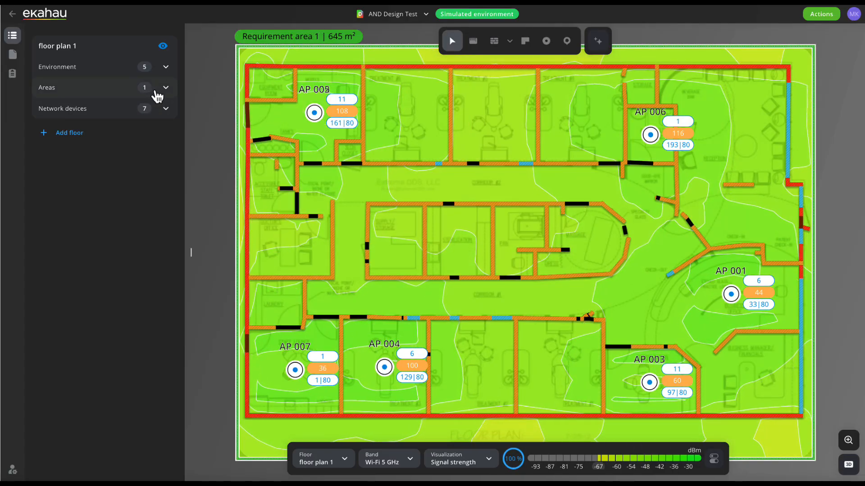
# Examine all Wi-Fi requirements of Requirement area 1 and the available requirement profiles, keeping Ekahau Best Practices 2024
pyautogui.click(165, 89)
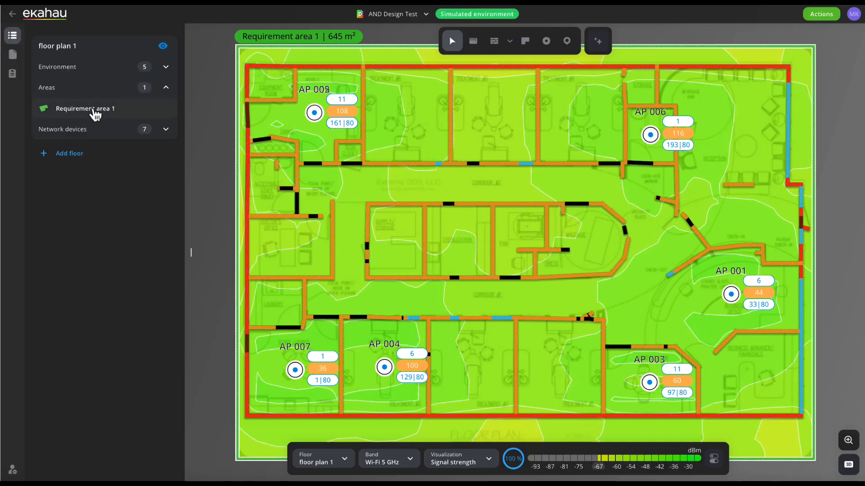
pyautogui.click(94, 115)
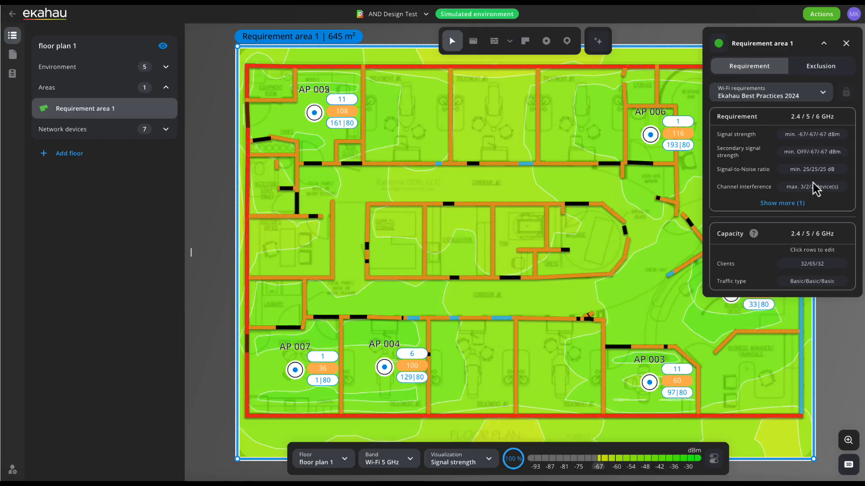
pyautogui.click(795, 203)
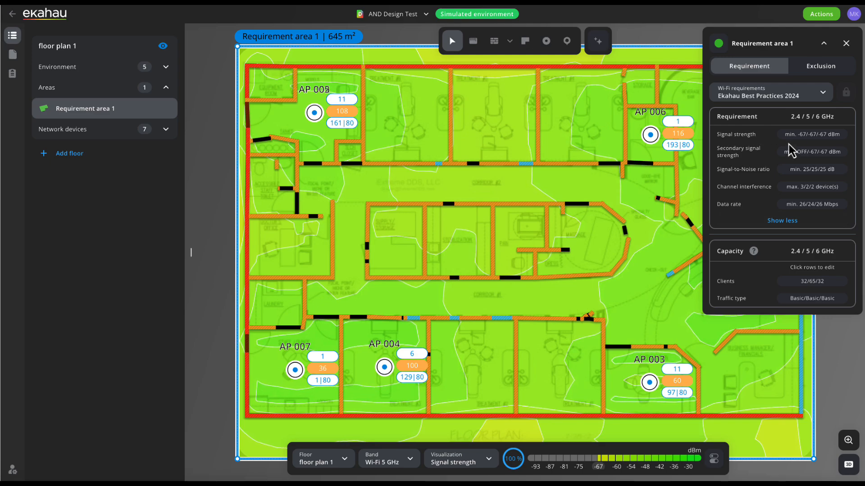
pyautogui.click(760, 102)
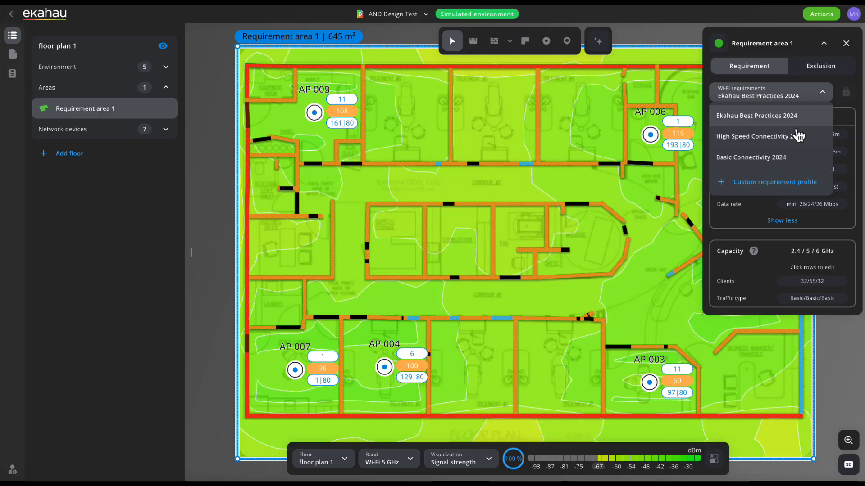
pyautogui.click(814, 101)
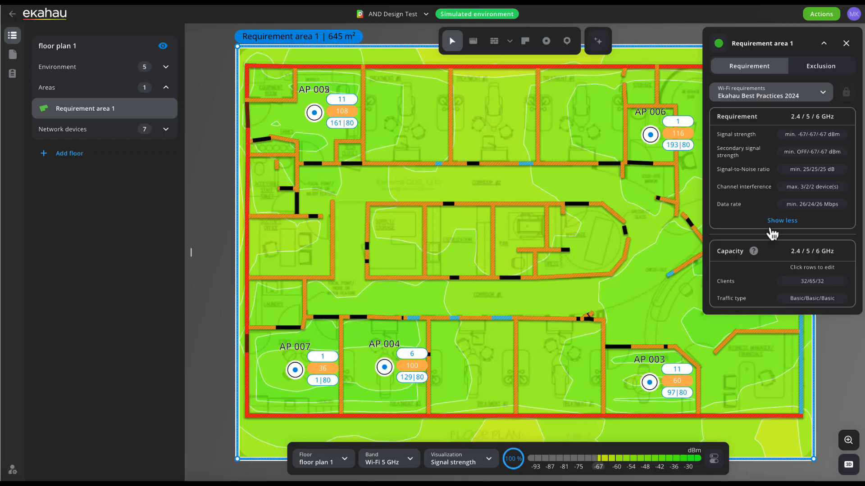
# Examine the client counts and the available traffic types in the capacity requirements of Requirement area 1, keeping the existing settings
pyautogui.click(725, 284)
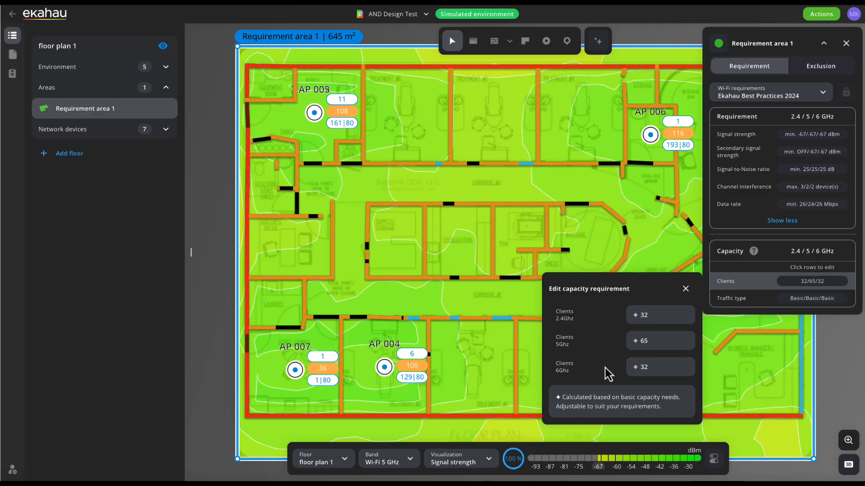
pyautogui.click(685, 289)
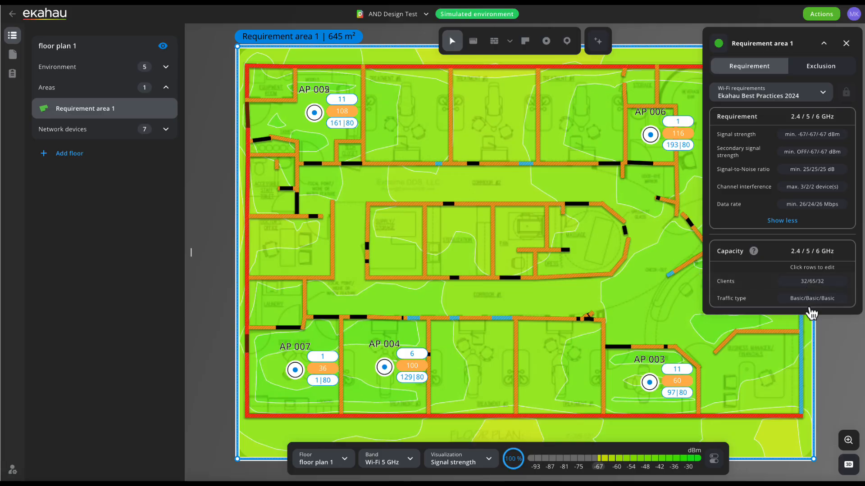
pyautogui.click(795, 304)
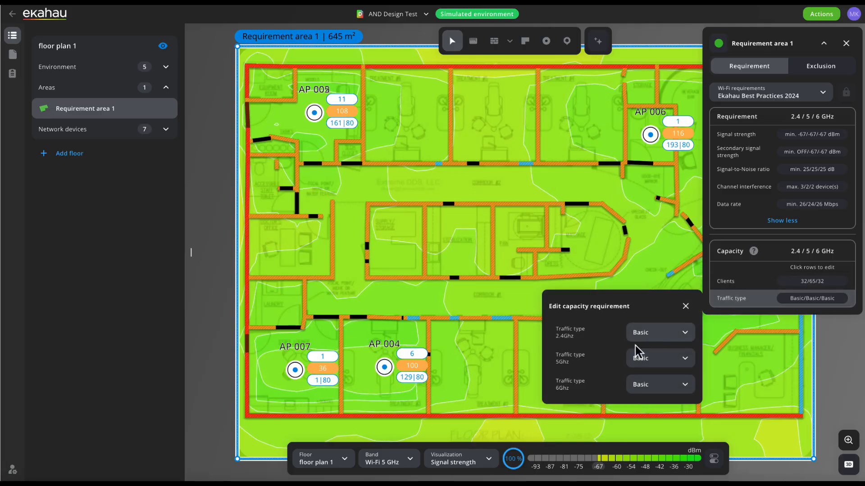
pyautogui.click(683, 337)
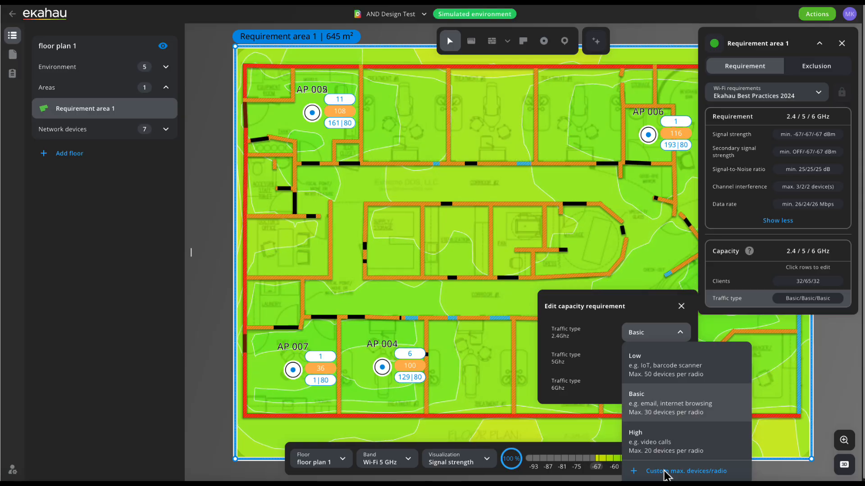
pyautogui.click(681, 307)
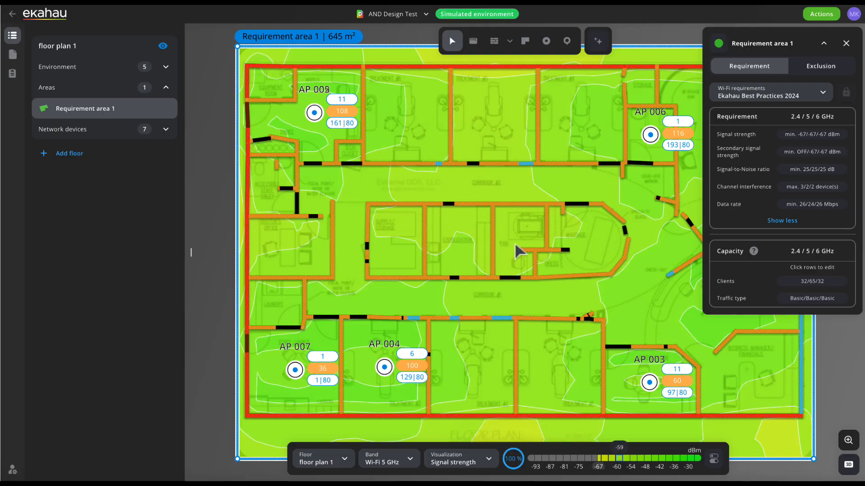
# Inspect the signal at points in the central rooms and the upper corridor, and examine the floor's 5 GHz pass rates
pyautogui.click(567, 41)
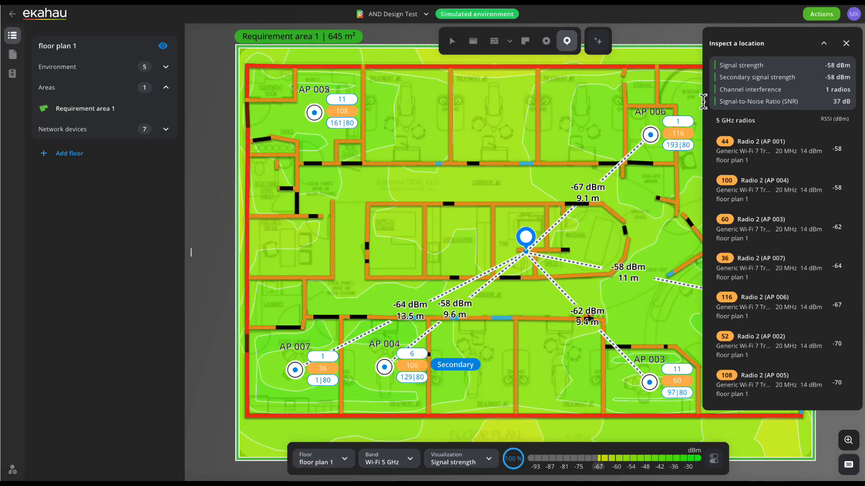
pyautogui.click(845, 43)
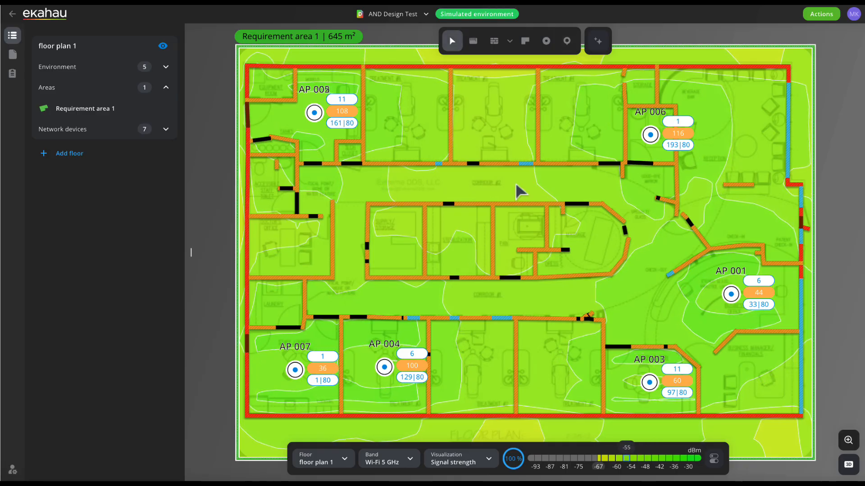
pyautogui.click(568, 41)
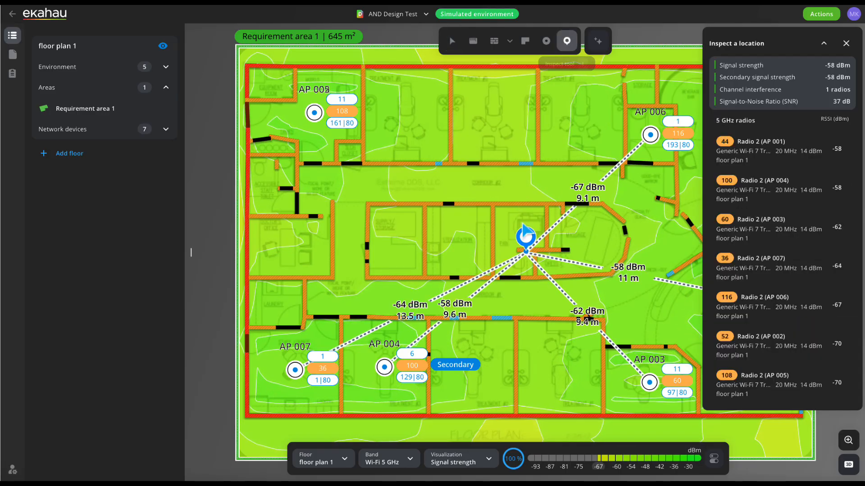
pyautogui.moveTo(523, 239); pyautogui.dragTo(476, 182)
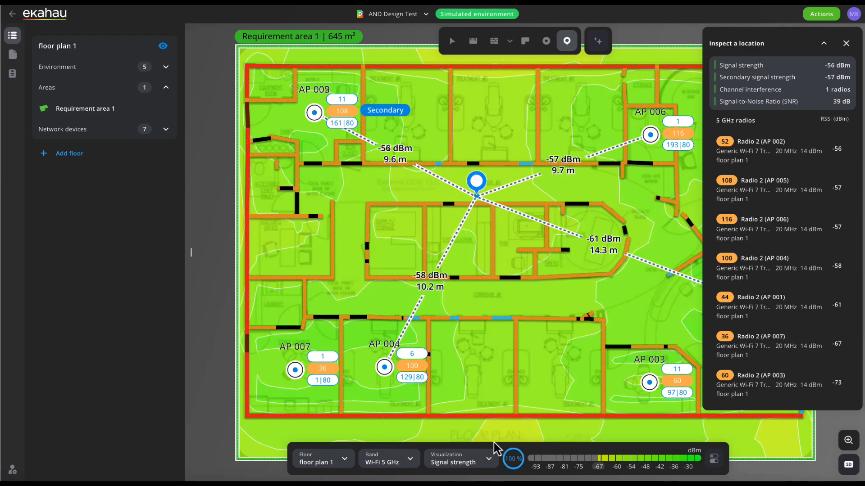
pyautogui.click(520, 465)
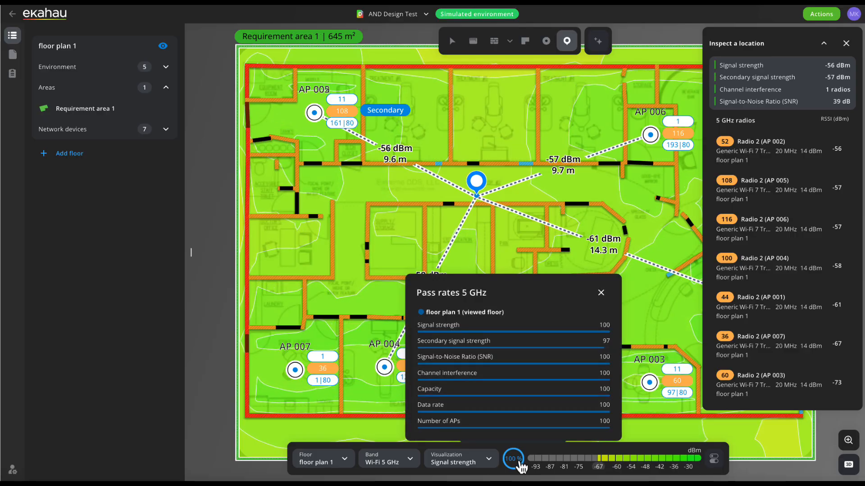
pyautogui.moveTo(480, 182)
pyautogui.mouseDown()
pyautogui.moveTo(453, 181)
pyautogui.moveTo(469, 180)
pyautogui.mouseUp()
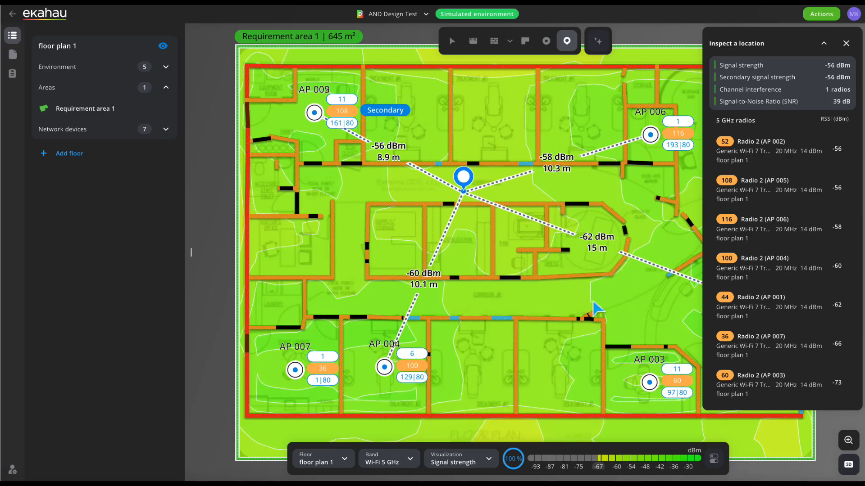
# Set the heatmap's measurement offset to Mobile phones (-10 dB, all bands)
pyautogui.click(713, 458)
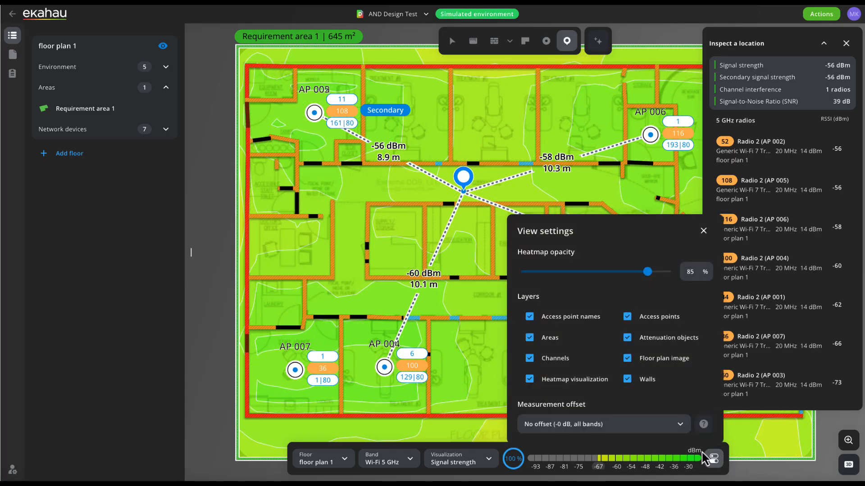
pyautogui.click(634, 431)
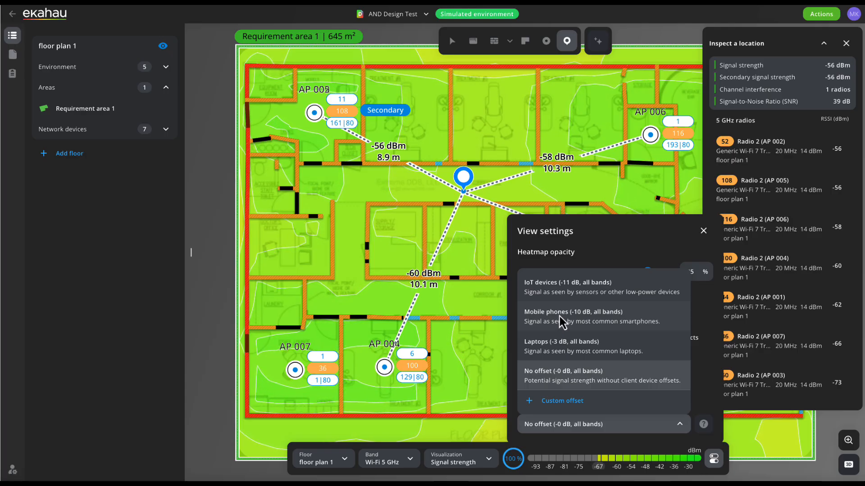
pyautogui.click(559, 316)
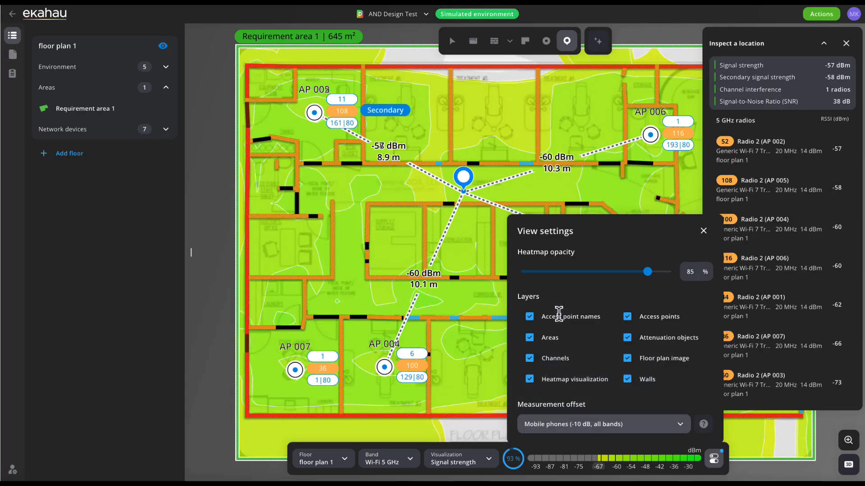
pyautogui.click(702, 231)
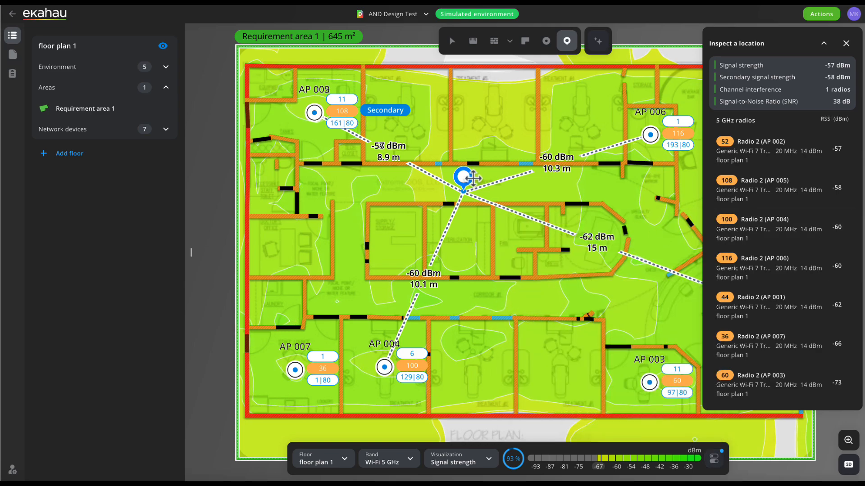
# Inspect the signal in the passage above AP 004 and AP 007, and review the measurement offset options, keeping Mobile phones
pyautogui.moveTo(473, 177); pyautogui.dragTo(362, 251)
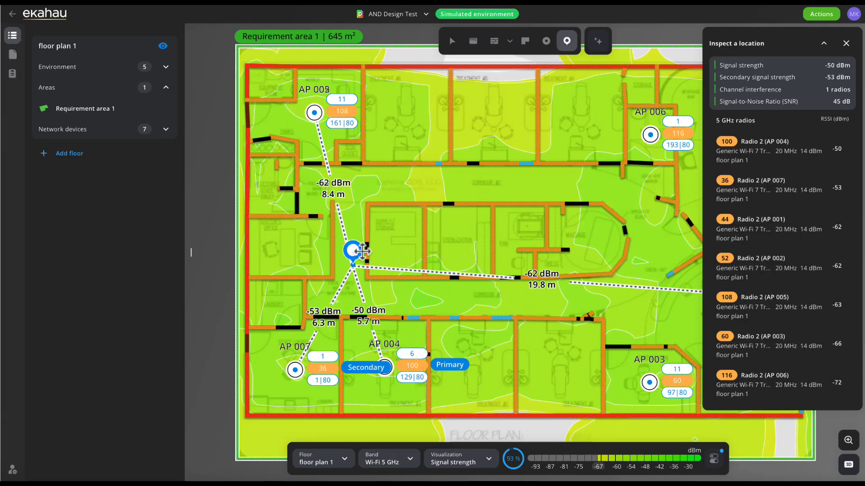
pyautogui.click(714, 460)
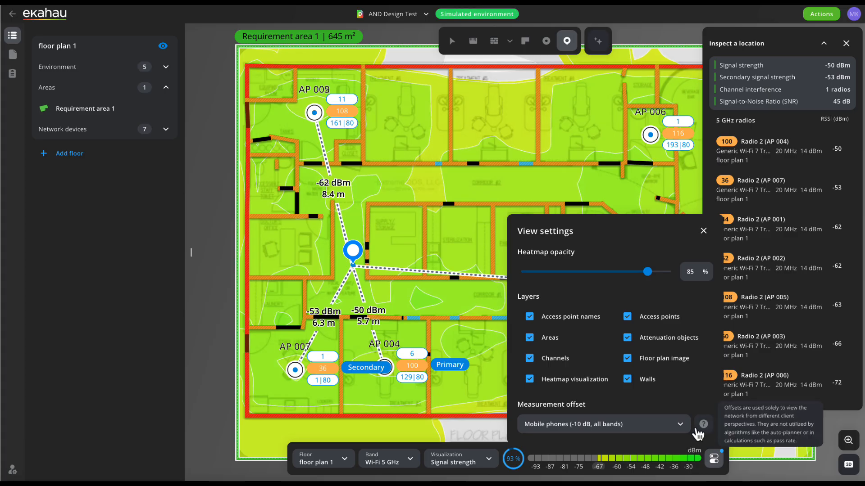
pyautogui.click(683, 428)
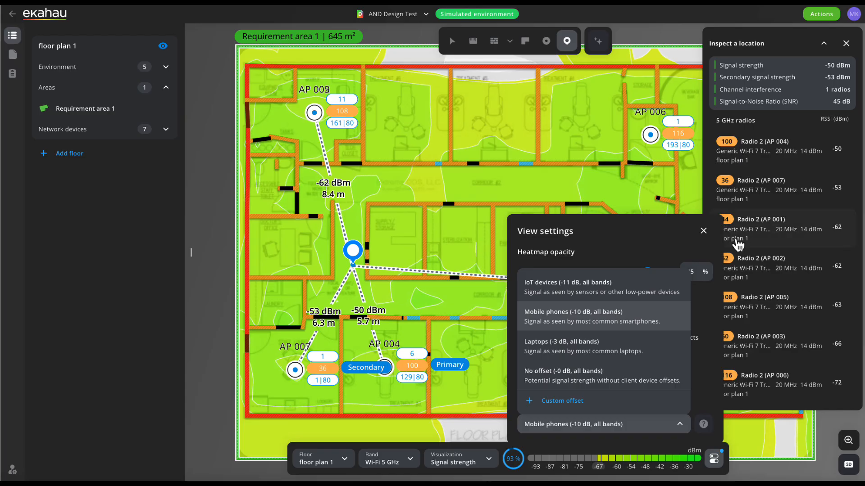
pyautogui.click(703, 231)
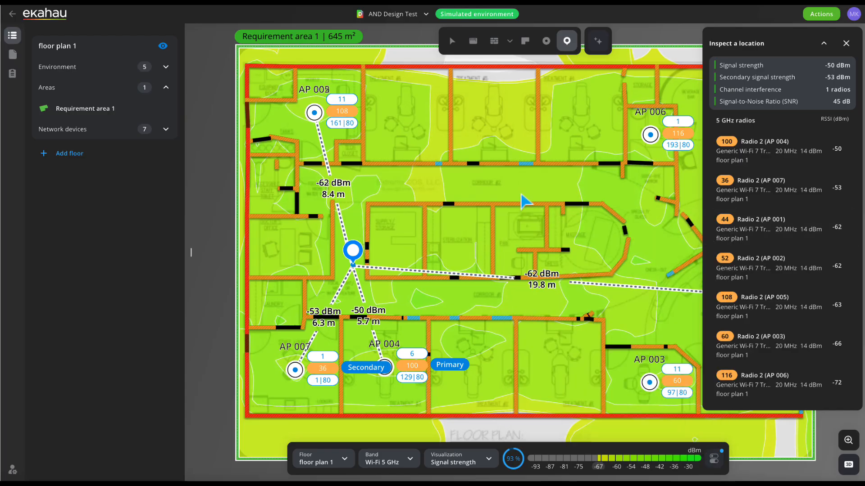